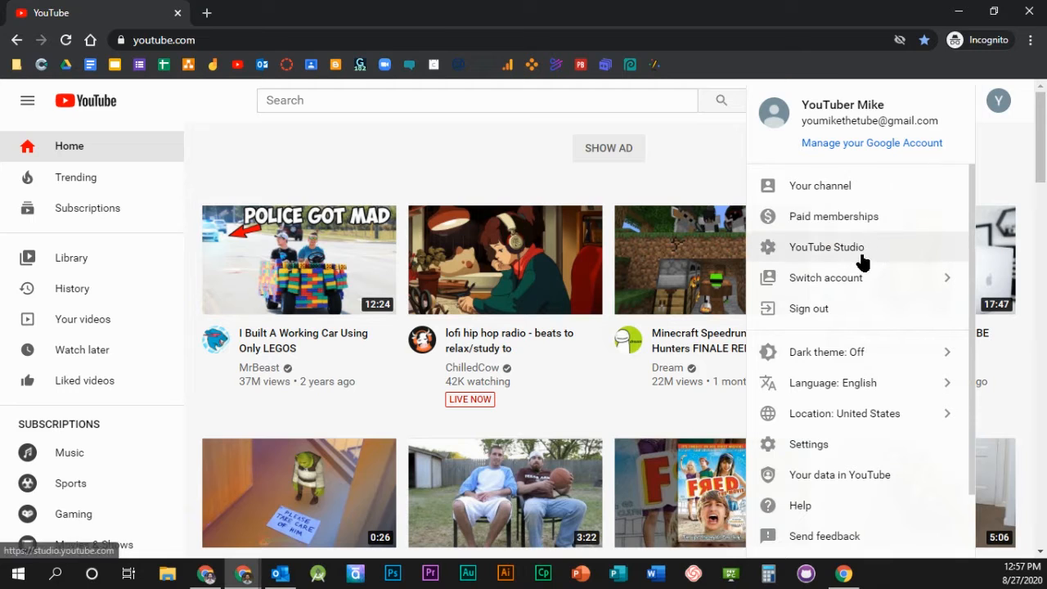
- Open the uploaded video "Google Chat Tutorial - Add a Contact" in YouTube Studio's video editor
{"action": "left_click", "coordinate": [876, 255]}
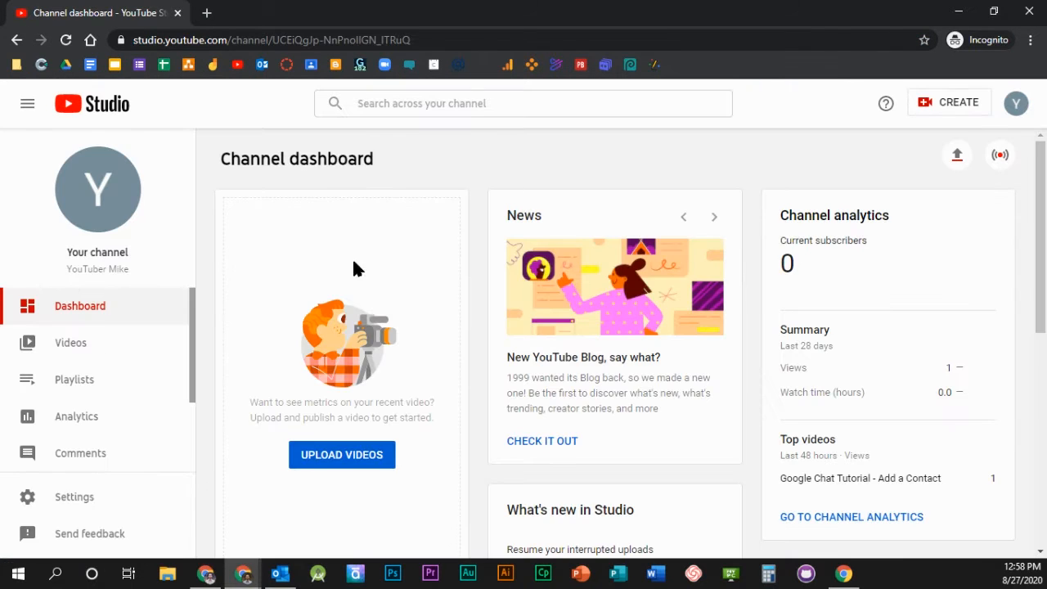
{"action": "left_click", "coordinate": [122, 350]}
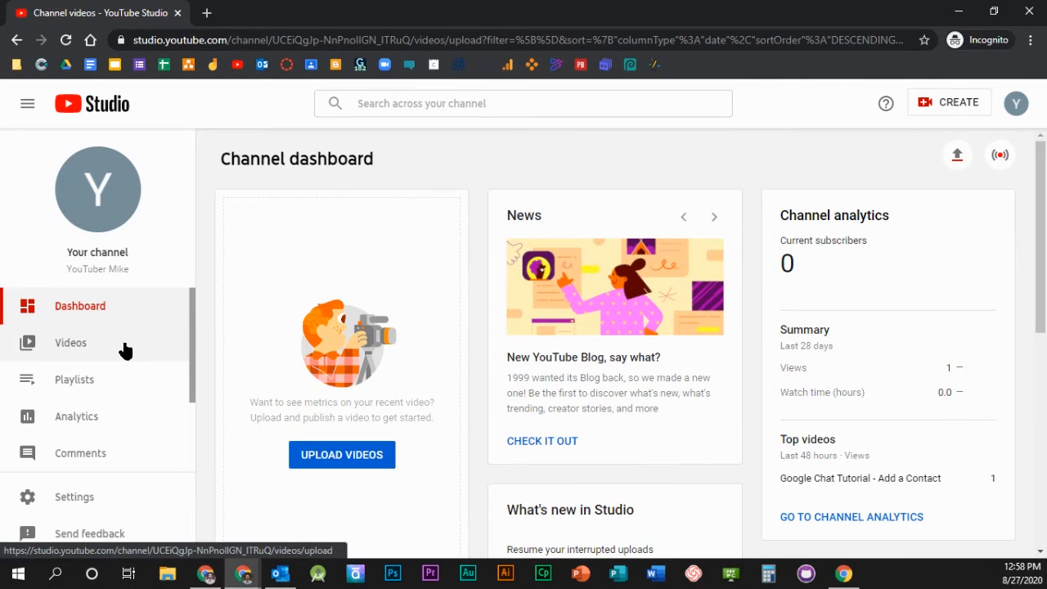
{"action": "mouse_move", "coordinate": [255, 311]}
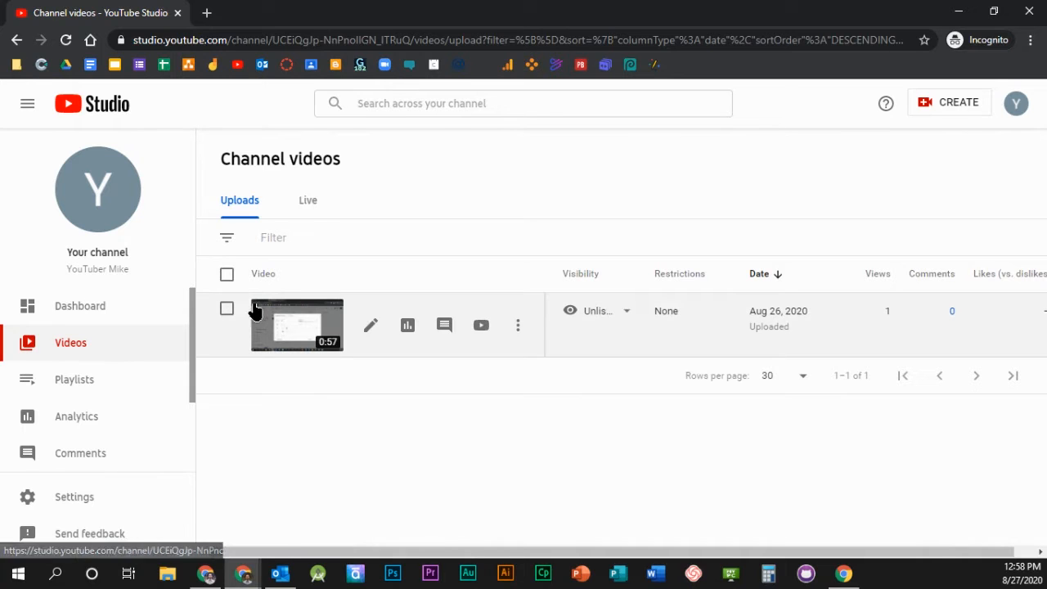
{"action": "left_click", "coordinate": [294, 319]}
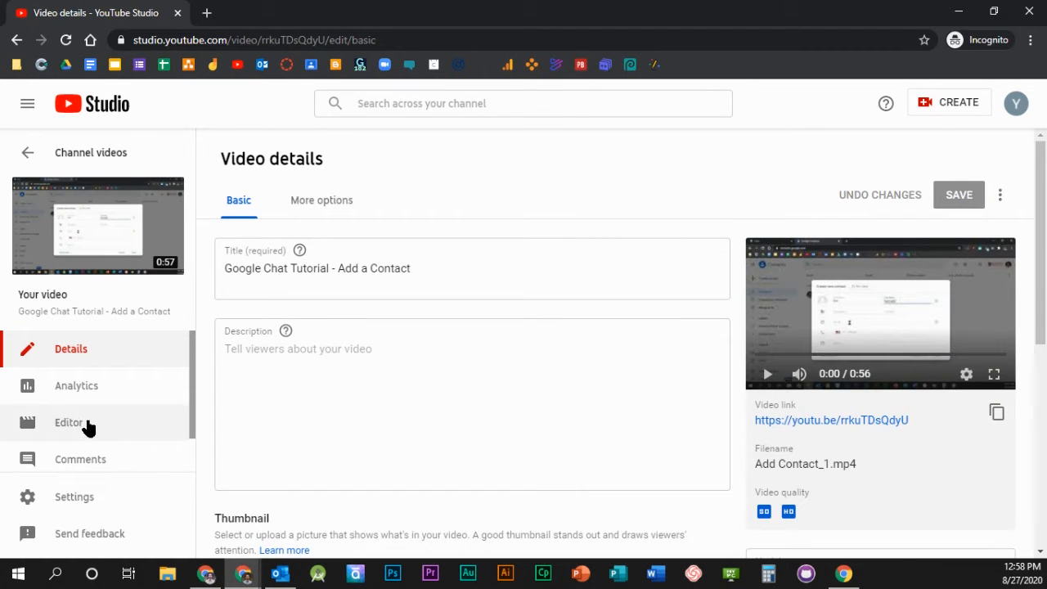
{"action": "left_click", "coordinate": [92, 426]}
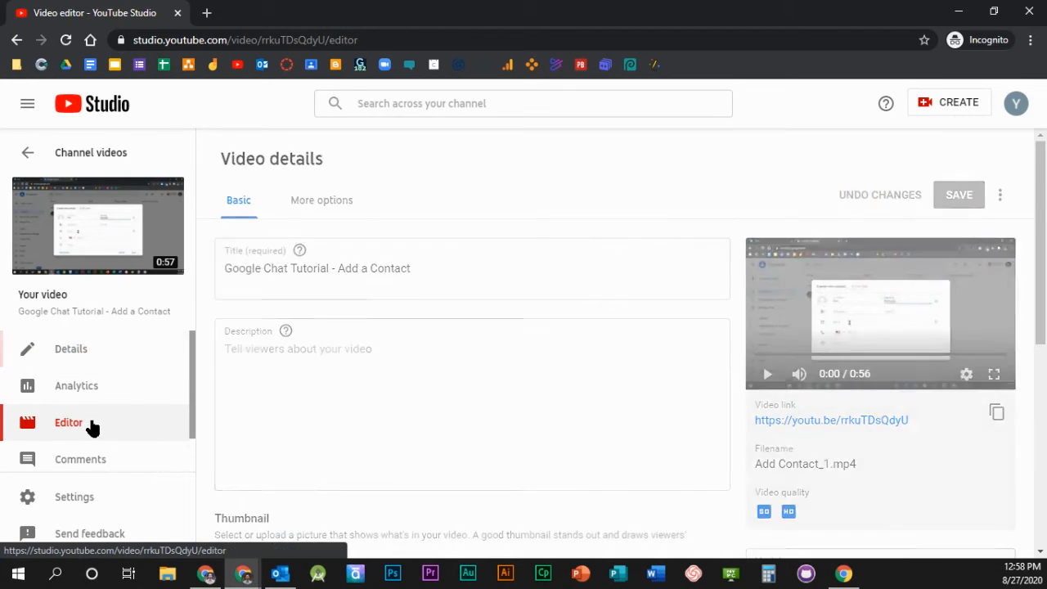
- Open the video's blur settings, pause the preview and start editing the custom blurring
{"action": "scroll", "coordinate": [302, 261], "scroll_direction": "down", "scroll_amount": 2}
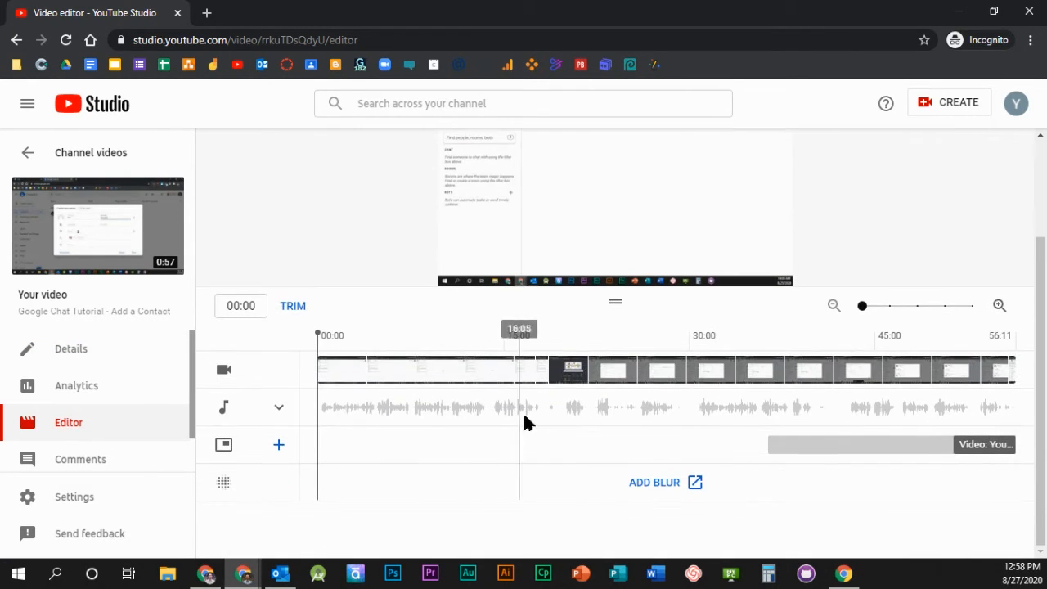
{"action": "left_click", "coordinate": [648, 488]}
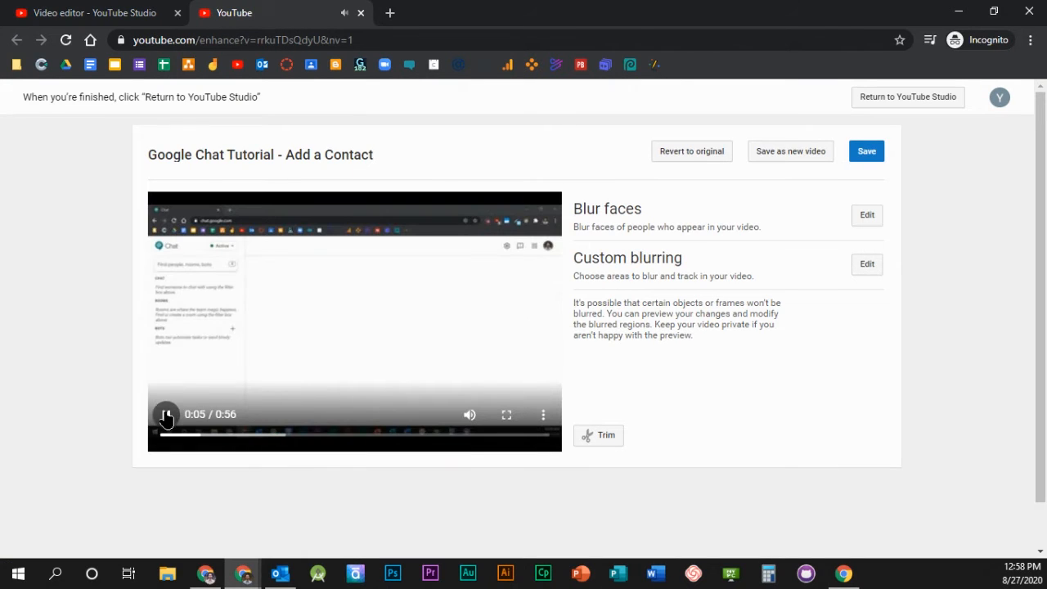
{"action": "left_click", "coordinate": [165, 414]}
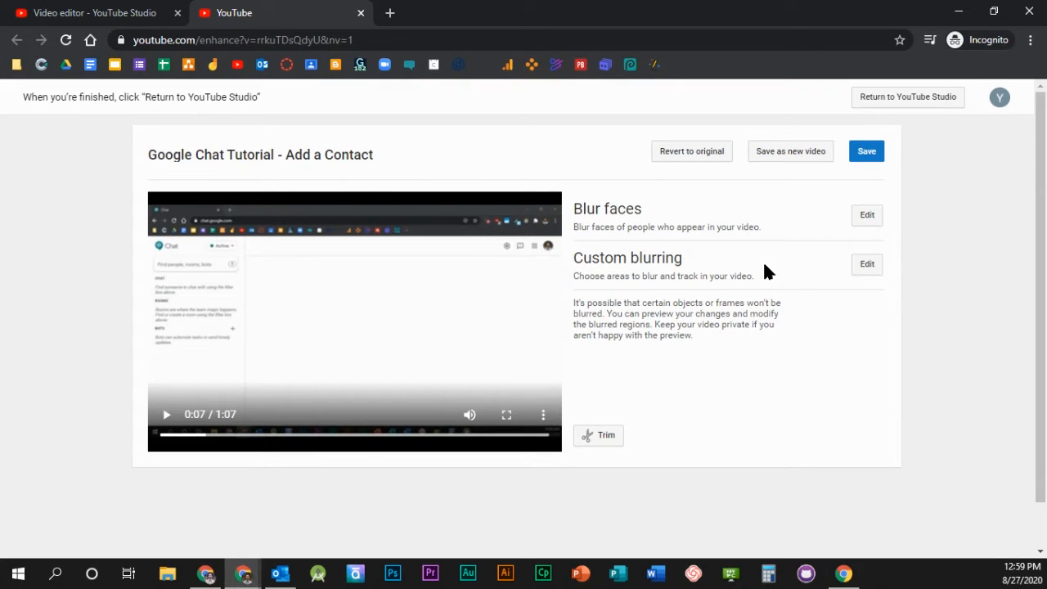
{"action": "left_click", "coordinate": [867, 264]}
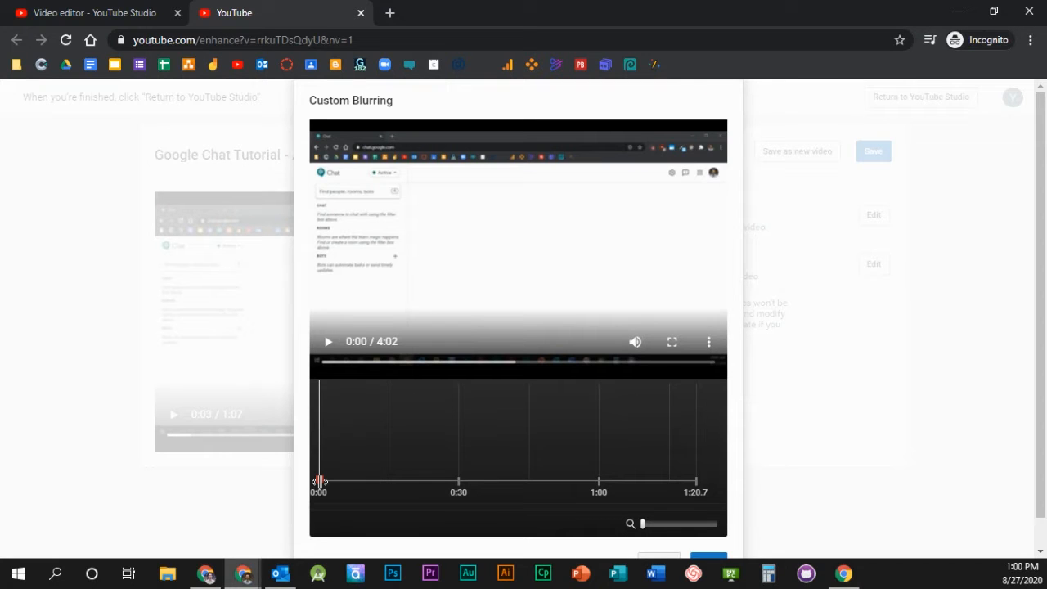
- Draw a blur box over the contact card at 1:00, move its start to about 0:57, and lock its position
{"action": "left_click_drag", "start_coordinate": [319, 482], "coordinate": [601, 486]}
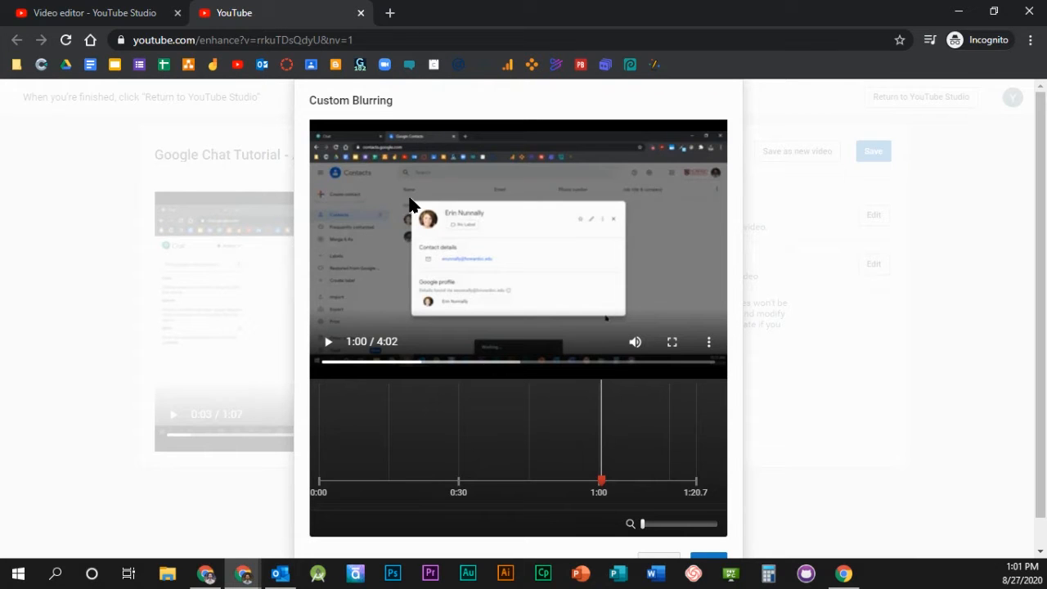
{"action": "mouse_move", "coordinate": [410, 199]}
{"action": "left_mouse_down"}
{"action": "mouse_move", "coordinate": [439, 240]}
{"action": "mouse_move", "coordinate": [603, 299]}
{"action": "mouse_move", "coordinate": [628, 319]}
{"action": "left_mouse_up"}
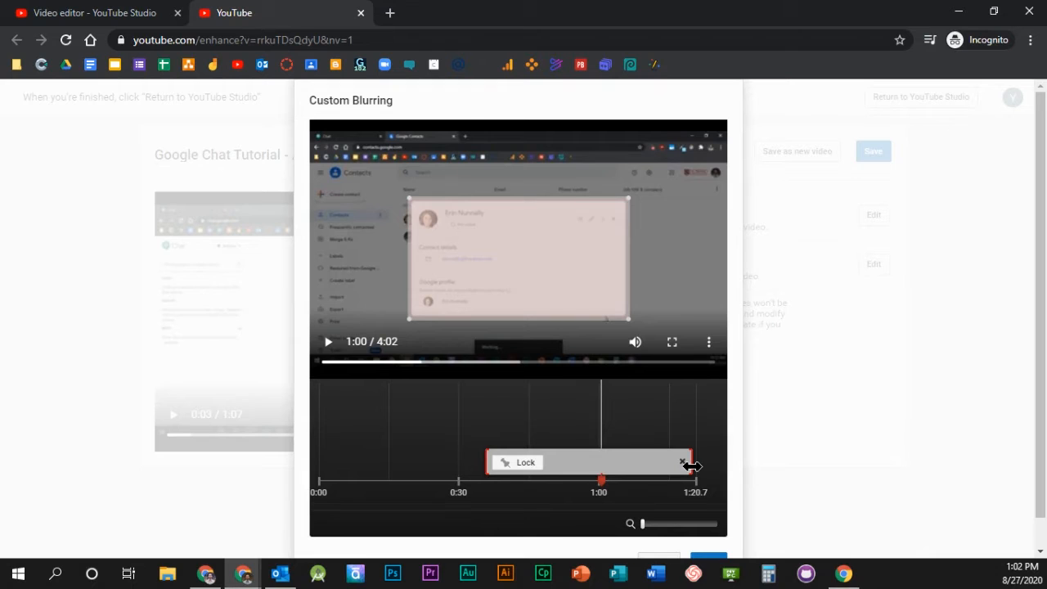
{"action": "left_click_drag", "start_coordinate": [487, 462], "coordinate": [590, 484]}
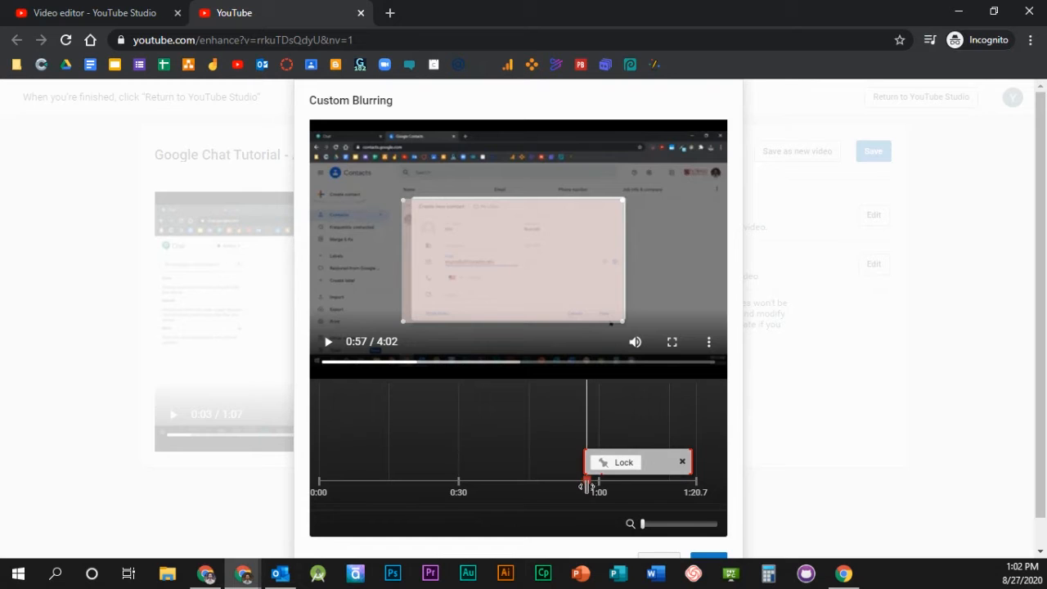
{"action": "left_click_drag", "start_coordinate": [585, 485], "coordinate": [602, 486]}
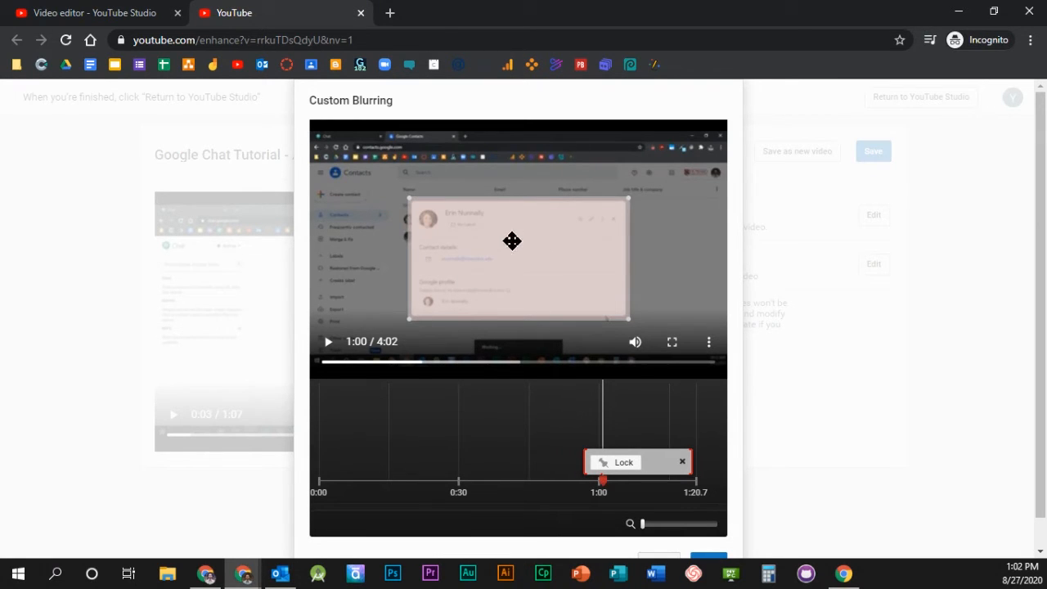
{"action": "left_click", "coordinate": [616, 466]}
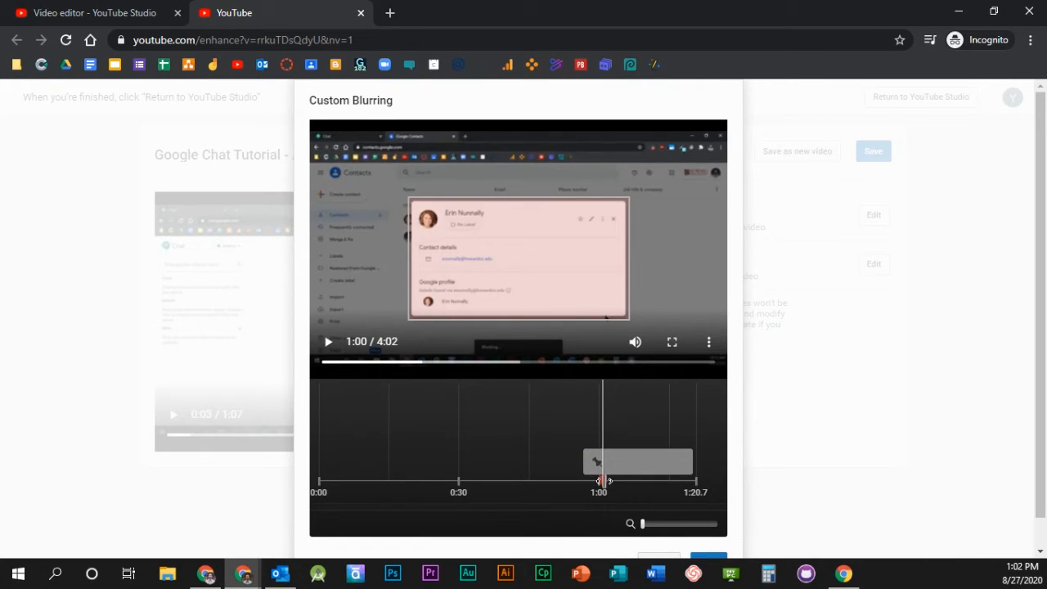
- Trim the contact card's locked blur so it runs from about 1:00 to 1:14
{"action": "mouse_move", "coordinate": [603, 481]}
{"action": "left_mouse_down"}
{"action": "mouse_move", "coordinate": [585, 481]}
{"action": "mouse_move", "coordinate": [599, 489]}
{"action": "left_mouse_up"}
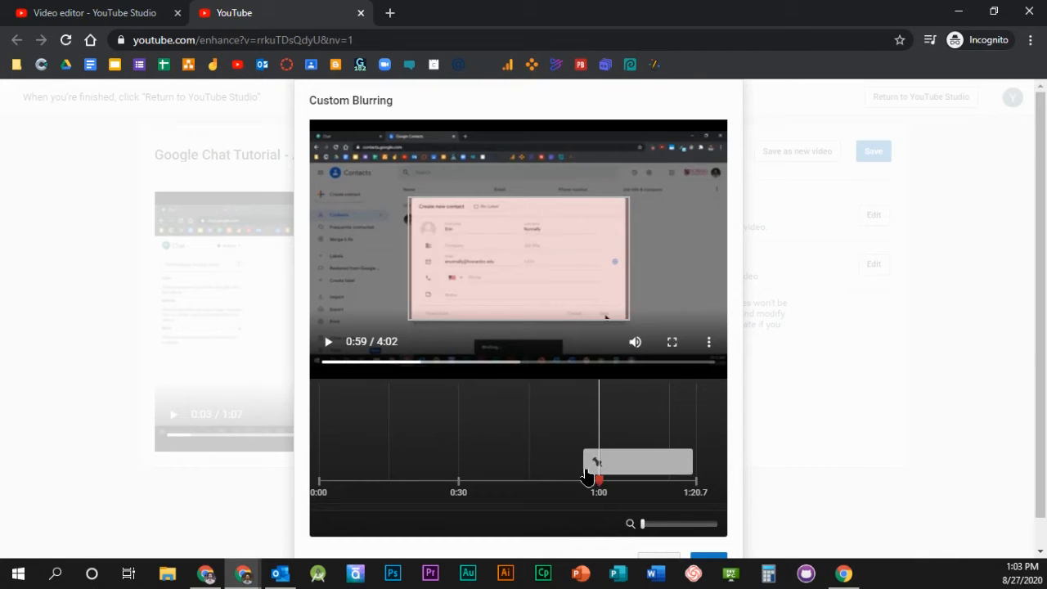
{"action": "left_click", "coordinate": [585, 470]}
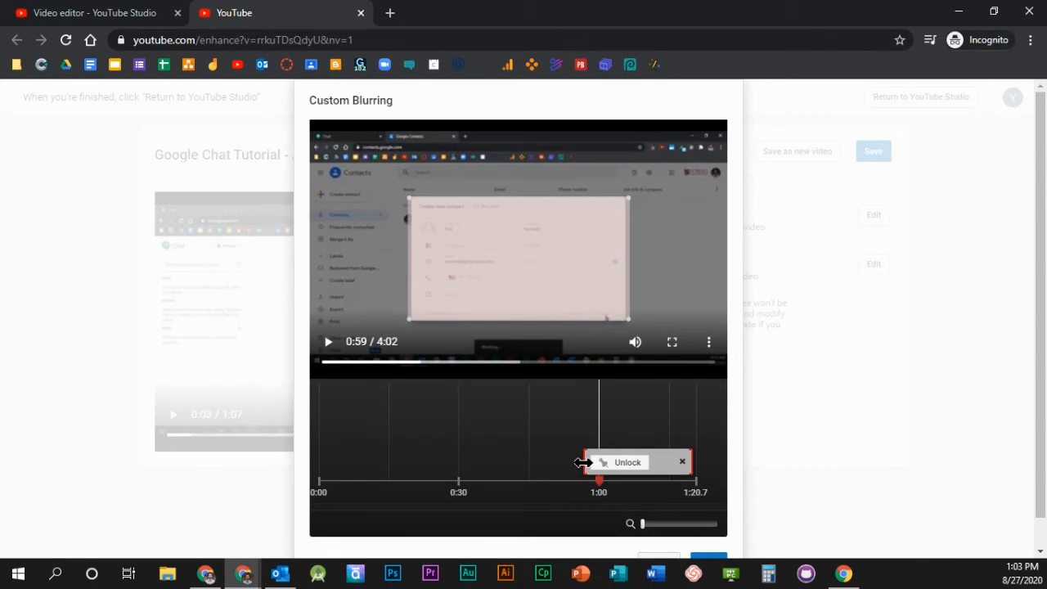
{"action": "left_click_drag", "start_coordinate": [582, 465], "coordinate": [597, 462]}
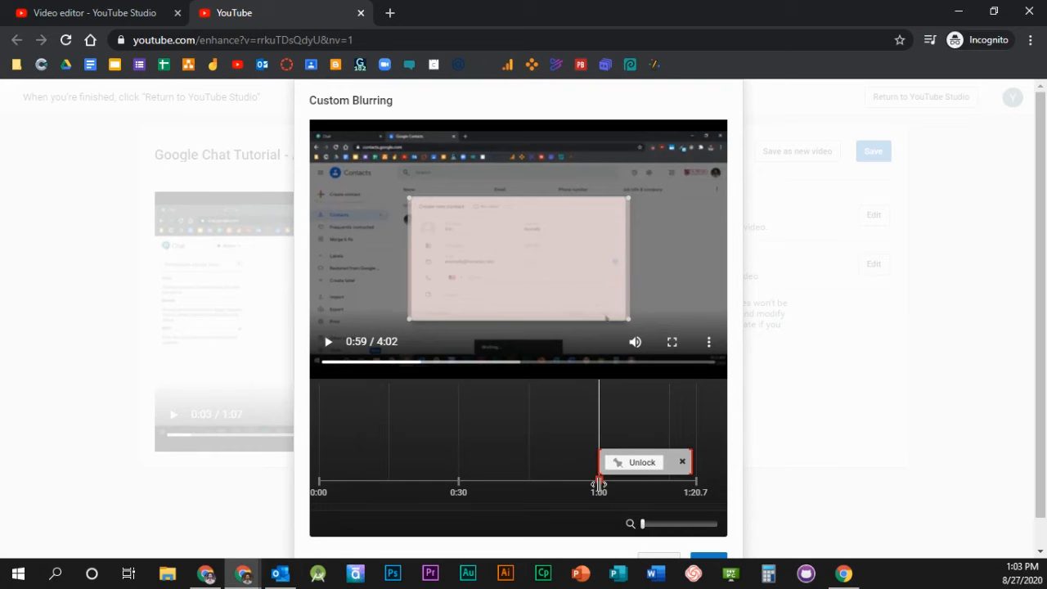
{"action": "left_click", "coordinate": [662, 484]}
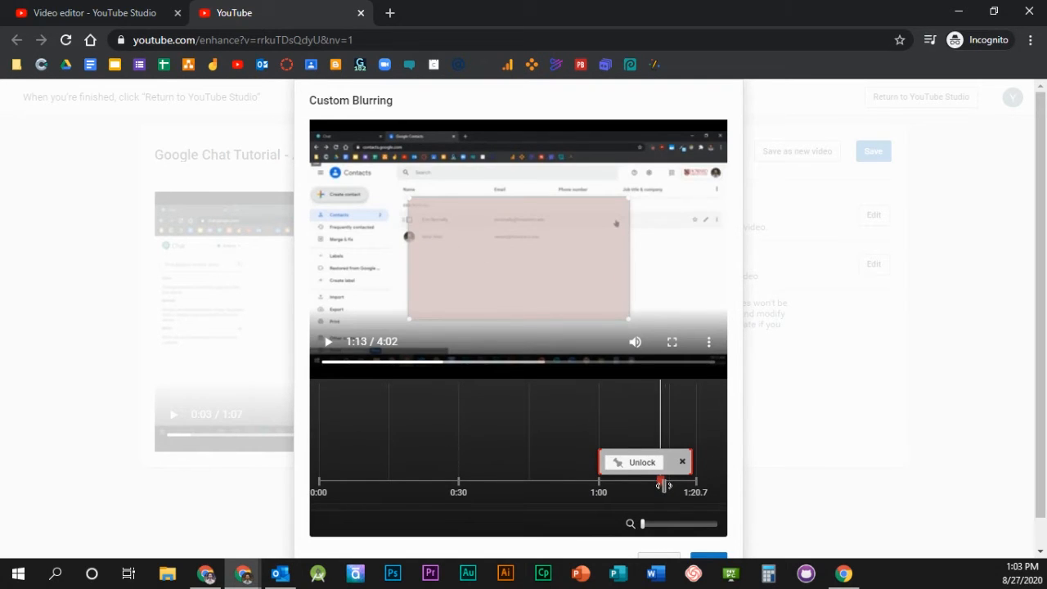
{"action": "left_click", "coordinate": [664, 486]}
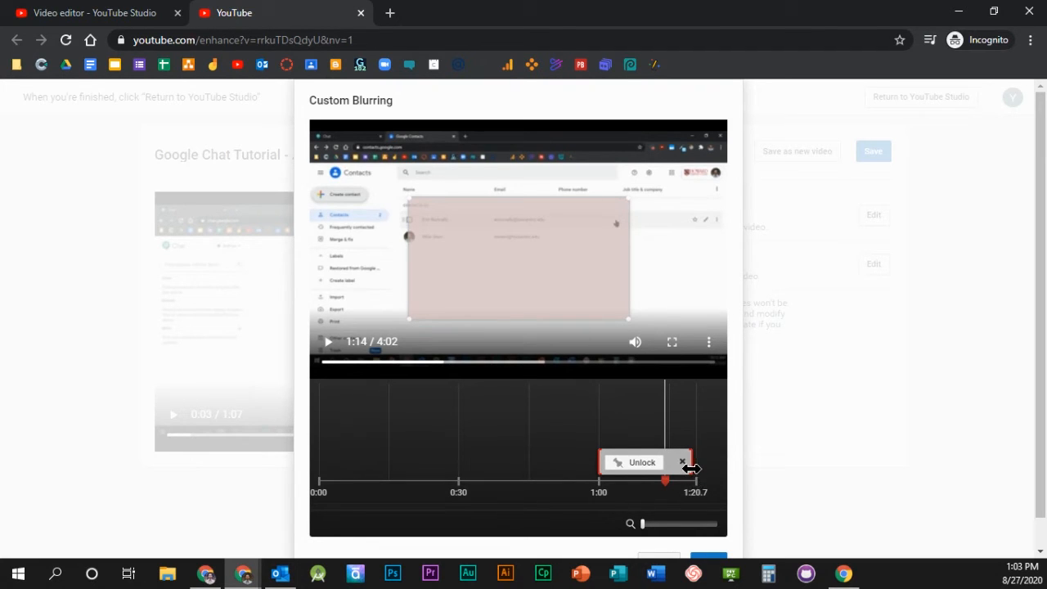
{"action": "left_click_drag", "start_coordinate": [691, 467], "coordinate": [663, 470]}
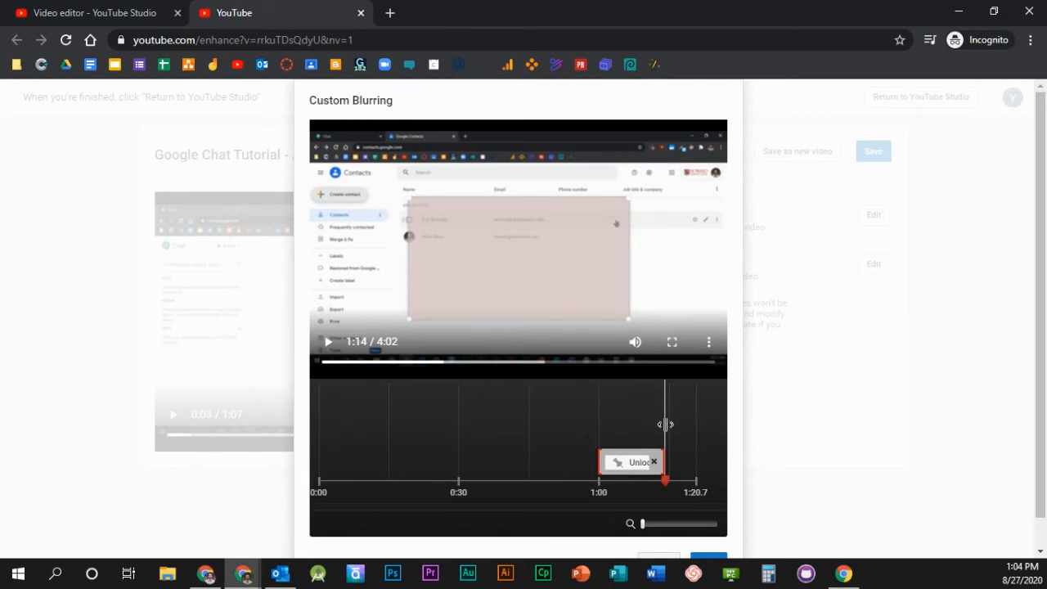
- Play back the contact card's blur from 0:57 and shorten its end to about 1:13 on a magnified timeline
{"action": "left_click_drag", "start_coordinate": [666, 422], "coordinate": [587, 425]}
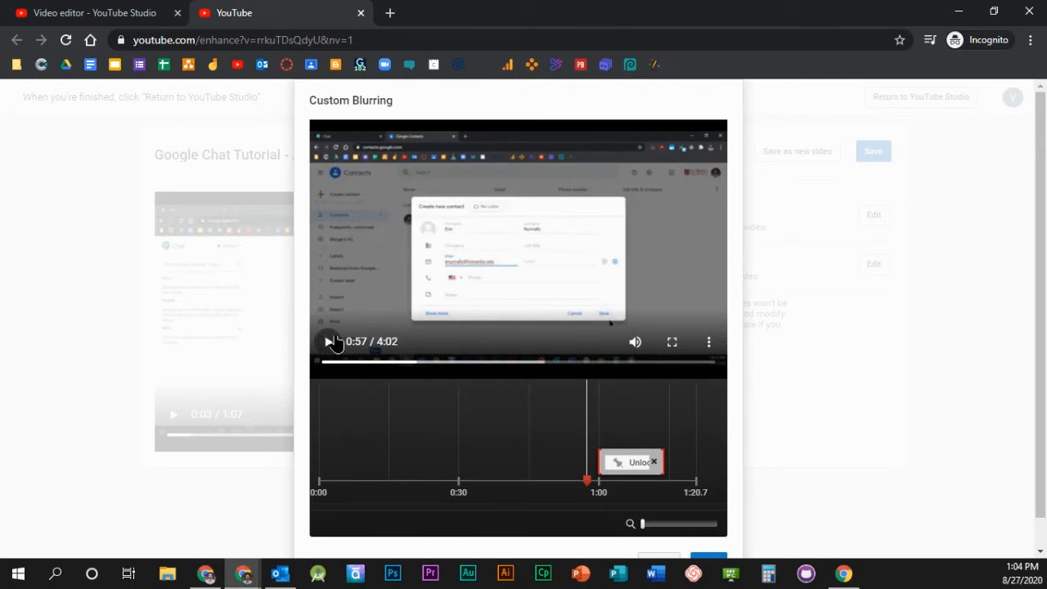
{"action": "left_click", "coordinate": [331, 341]}
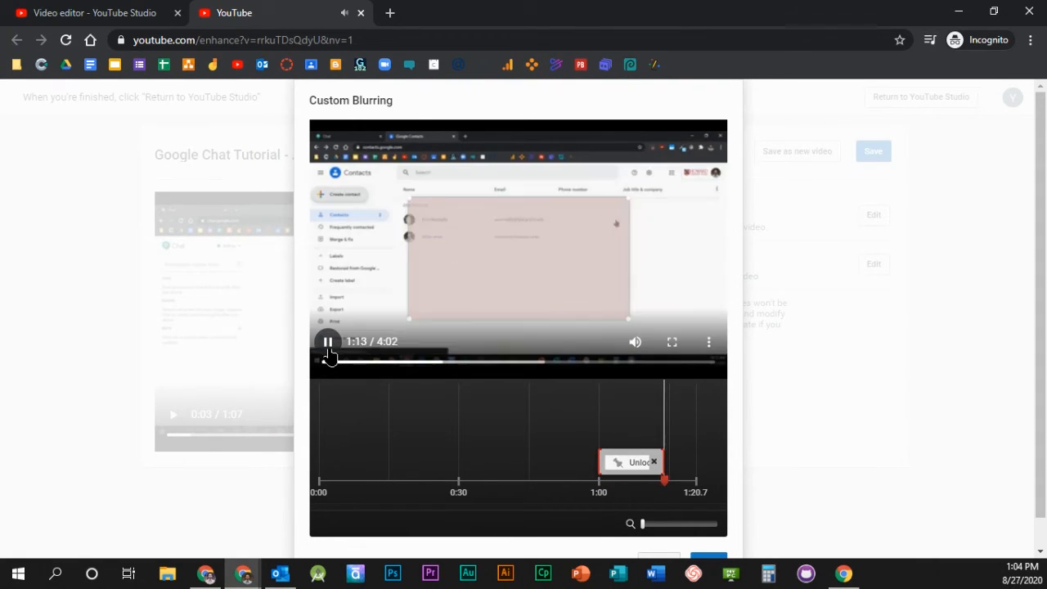
{"action": "left_click", "coordinate": [330, 358]}
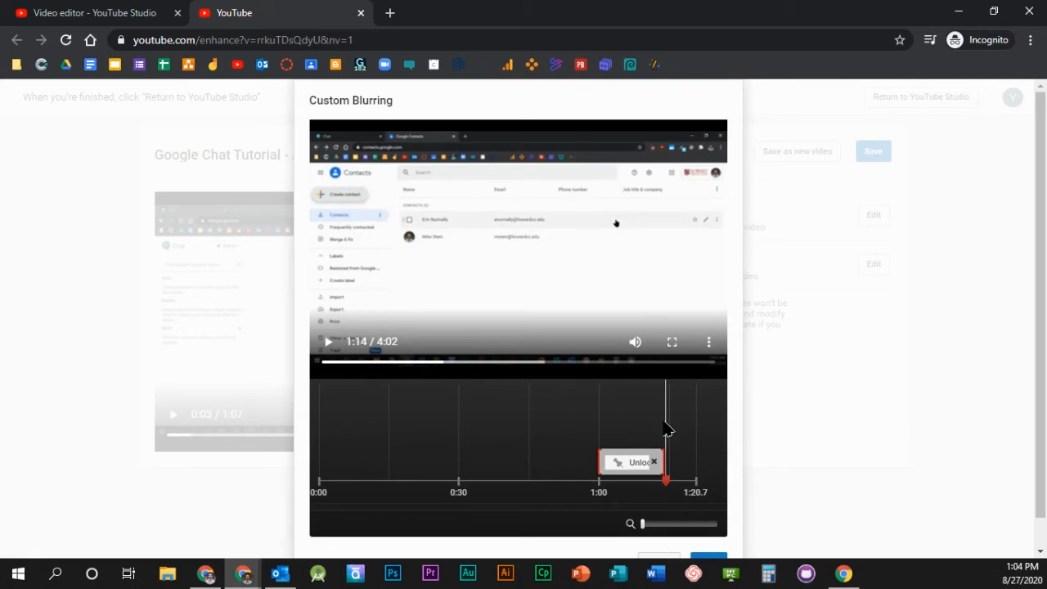
{"action": "left_click_drag", "start_coordinate": [664, 427], "coordinate": [659, 422]}
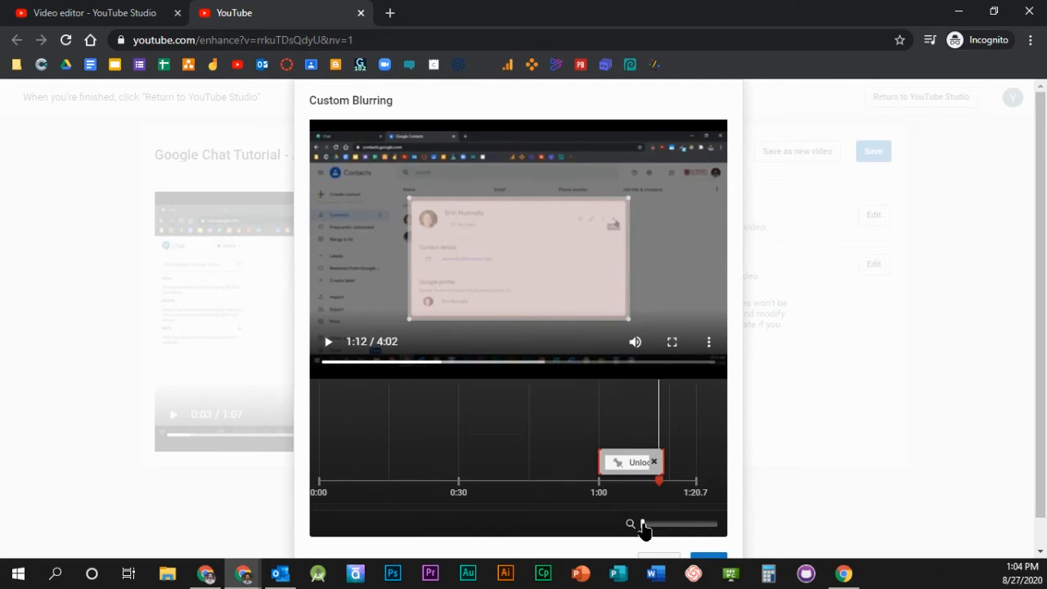
{"action": "left_click_drag", "start_coordinate": [643, 524], "coordinate": [703, 513]}
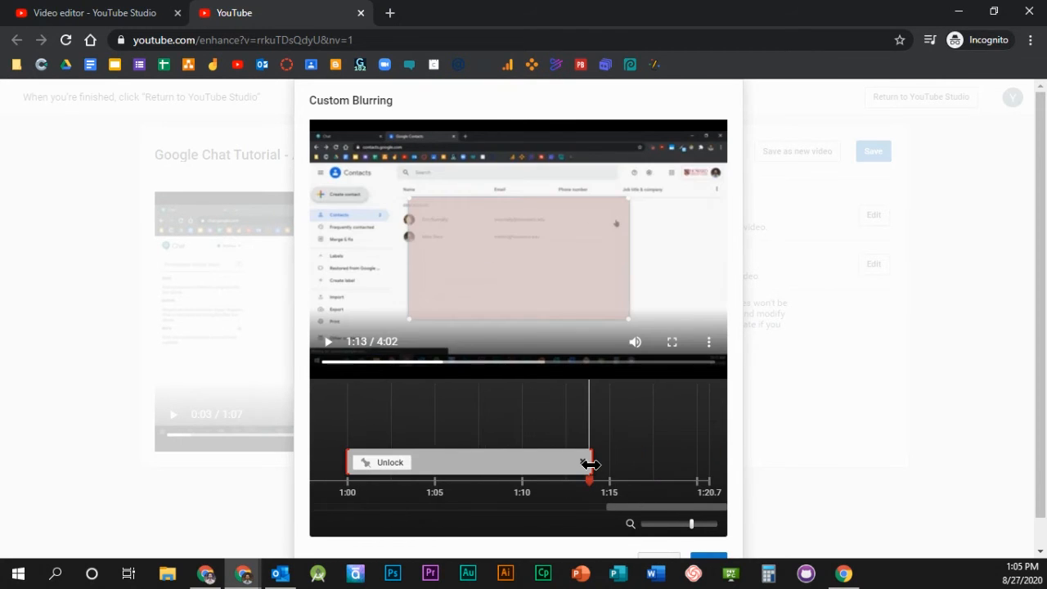
{"action": "left_click_drag", "start_coordinate": [590, 464], "coordinate": [583, 465]}
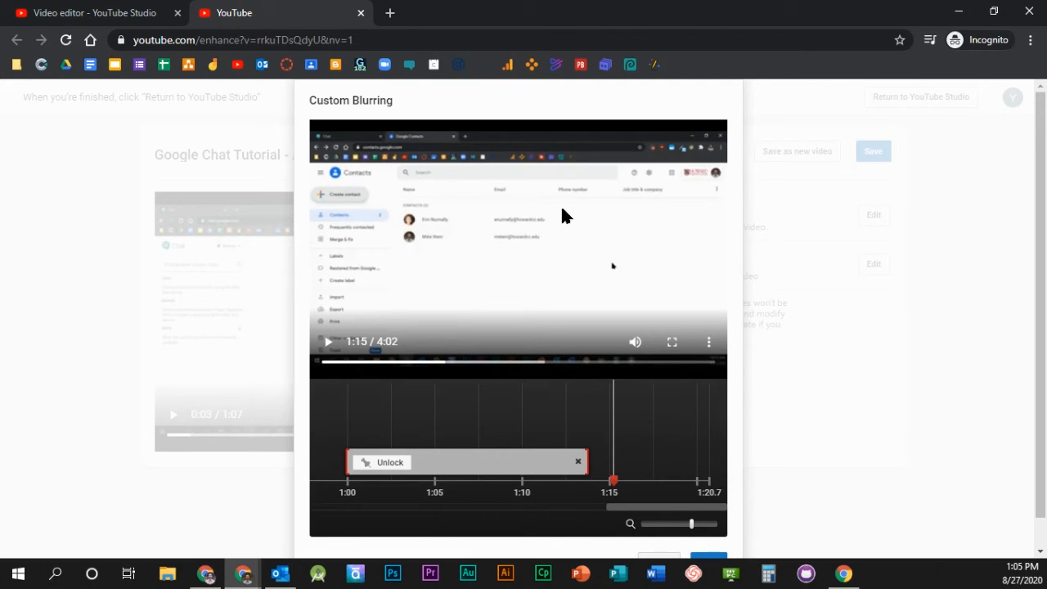
- Draw a second blur over the first contact row, lasting from the first blur's end to about 1:20.7, and lock it
{"action": "left_click_drag", "start_coordinate": [561, 210], "coordinate": [398, 227]}
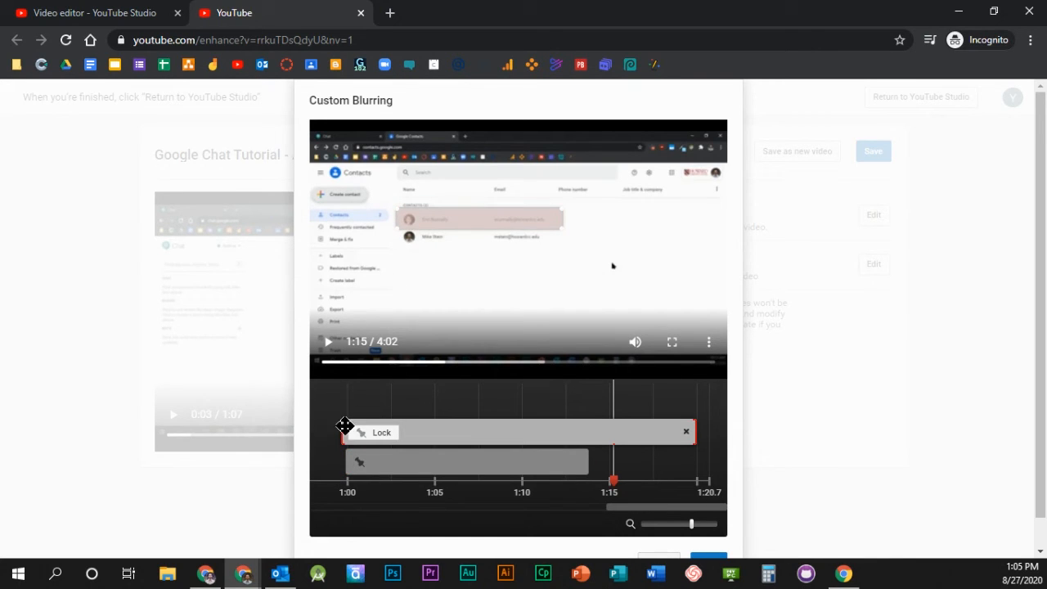
{"action": "left_click_drag", "start_coordinate": [343, 428], "coordinate": [587, 430]}
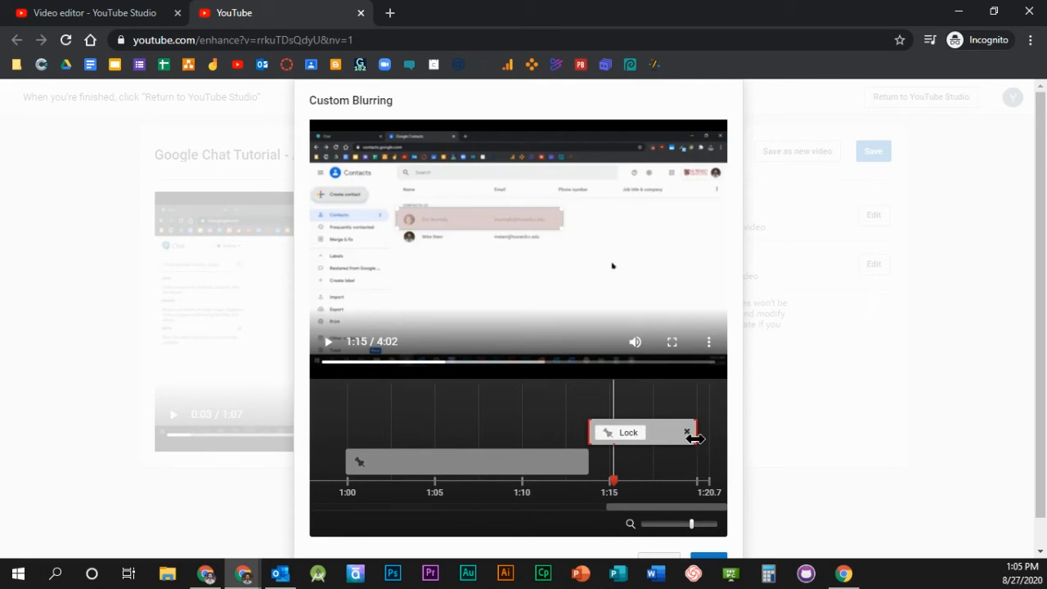
{"action": "mouse_move", "coordinate": [692, 434]}
{"action": "left_mouse_down"}
{"action": "mouse_move", "coordinate": [718, 444]}
{"action": "mouse_move", "coordinate": [709, 439]}
{"action": "left_mouse_up"}
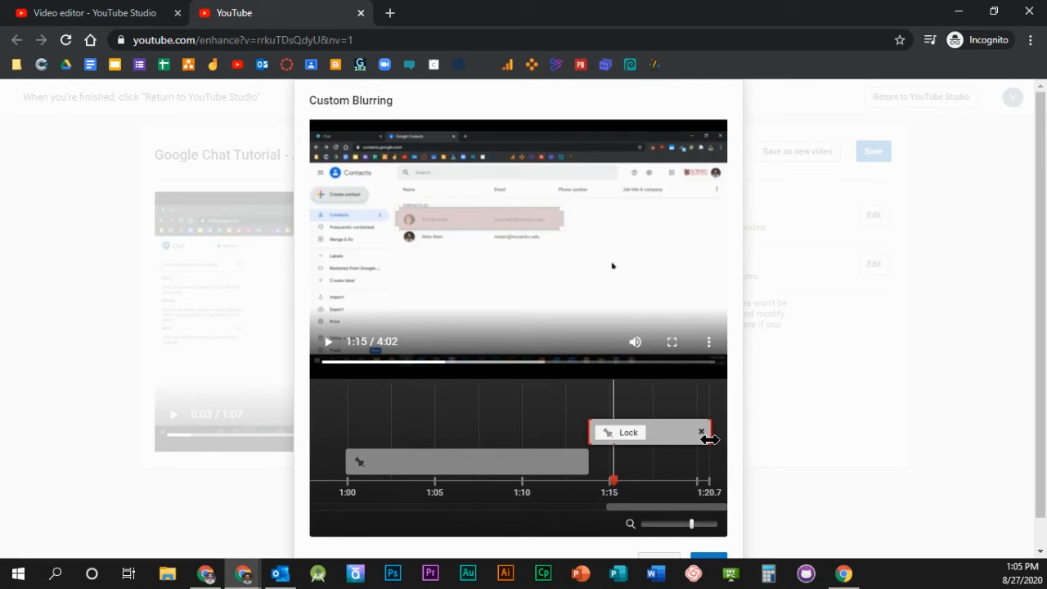
{"action": "left_click", "coordinate": [623, 434]}
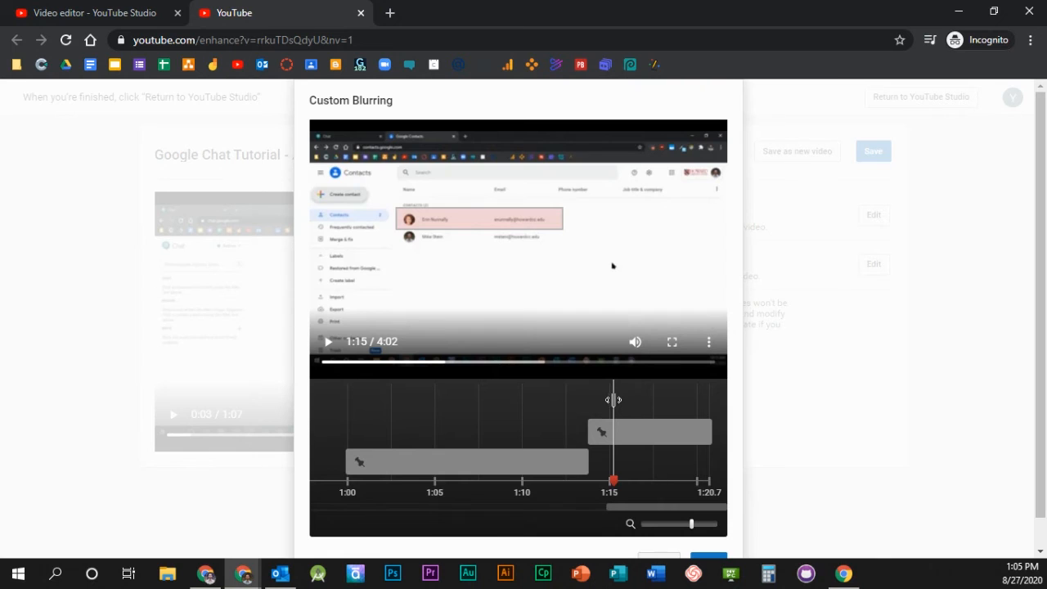
- Play back the transition from the contact card's blur to the contact row's blur through to about 1:21
{"action": "left_click_drag", "start_coordinate": [614, 399], "coordinate": [573, 399]}
{"action": "left_click", "coordinate": [322, 342]}
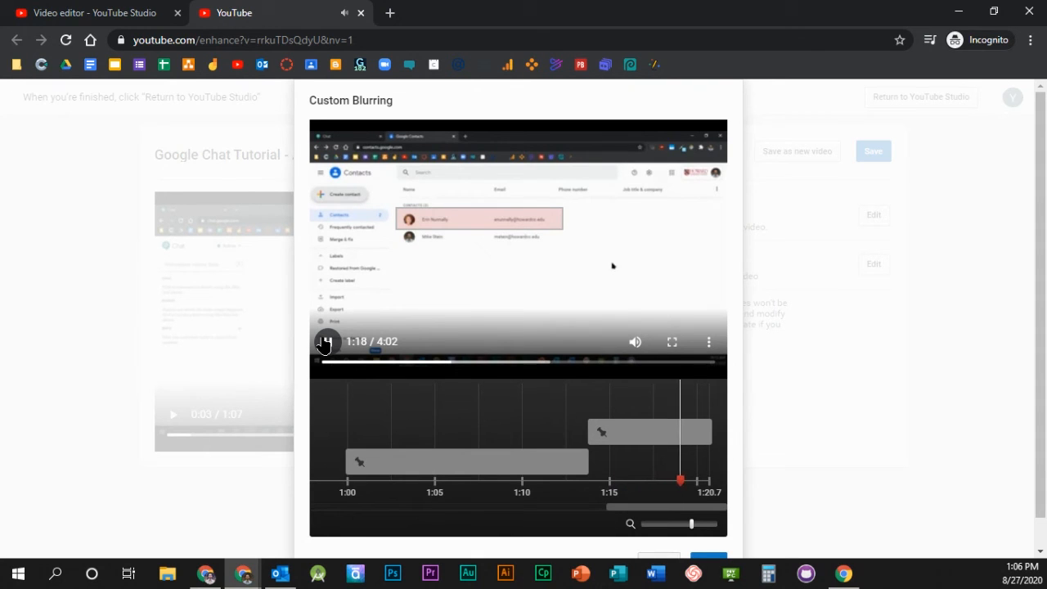
{"action": "left_click", "coordinate": [325, 342]}
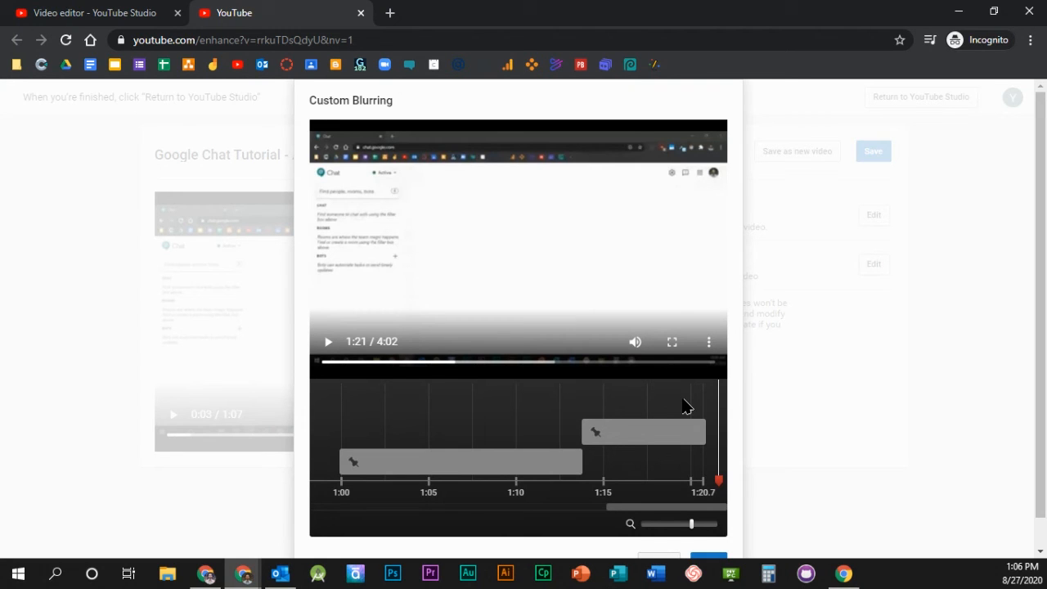
- Apply the custom blurring and save the edits to the existing video
{"action": "scroll", "coordinate": [684, 404], "scroll_direction": "down", "scroll_amount": 1}
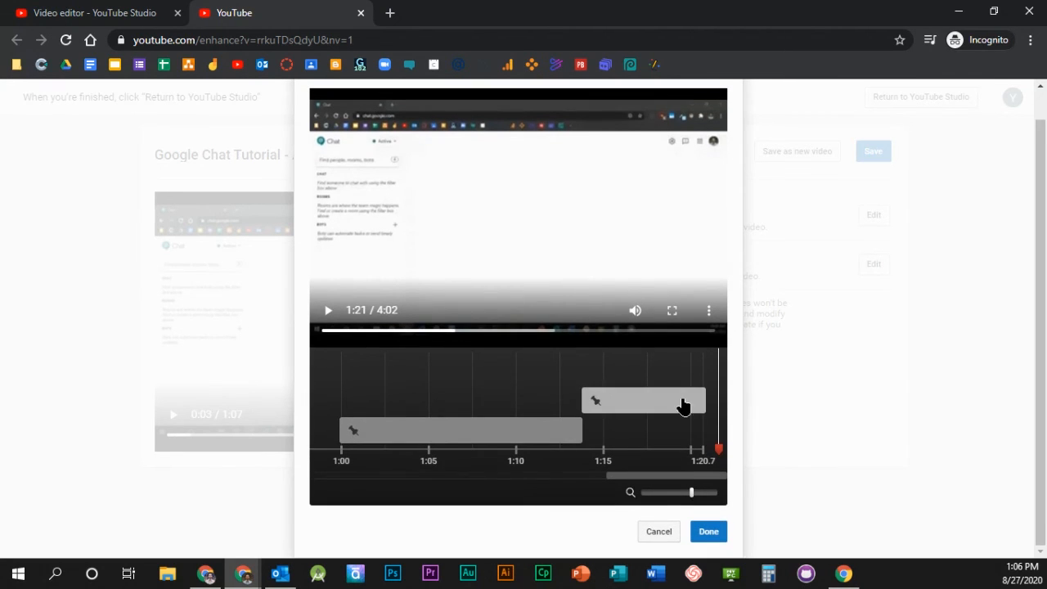
{"action": "left_click", "coordinate": [708, 532]}
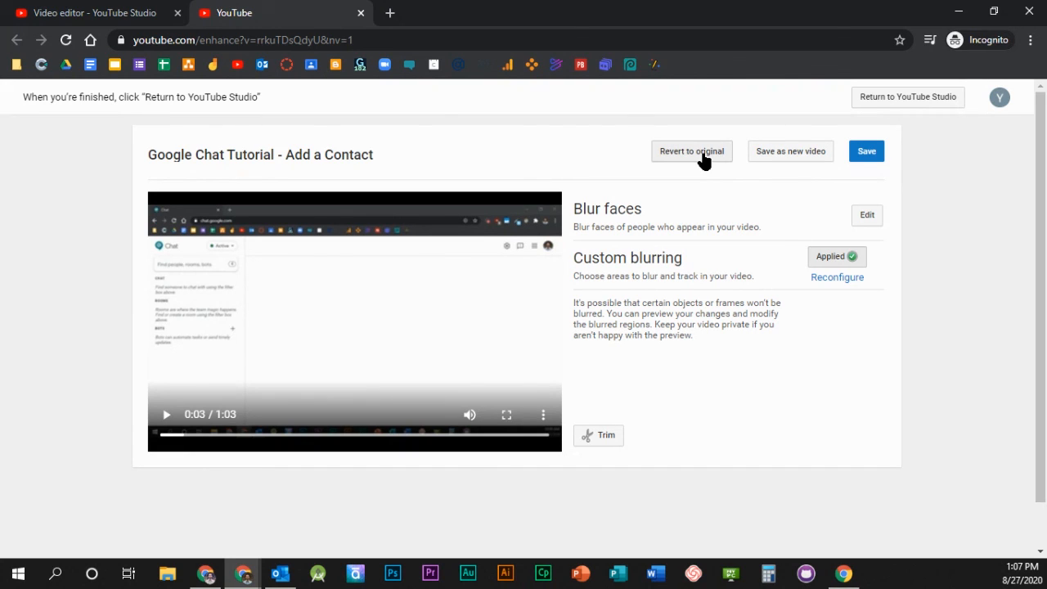
{"action": "left_click", "coordinate": [870, 160]}
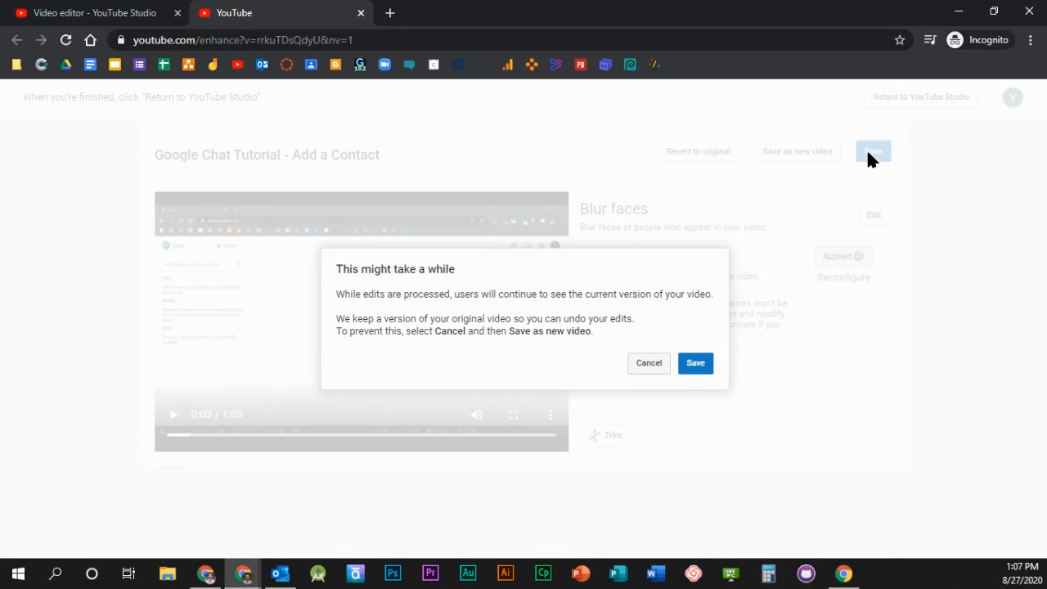
{"action": "left_click", "coordinate": [702, 365]}
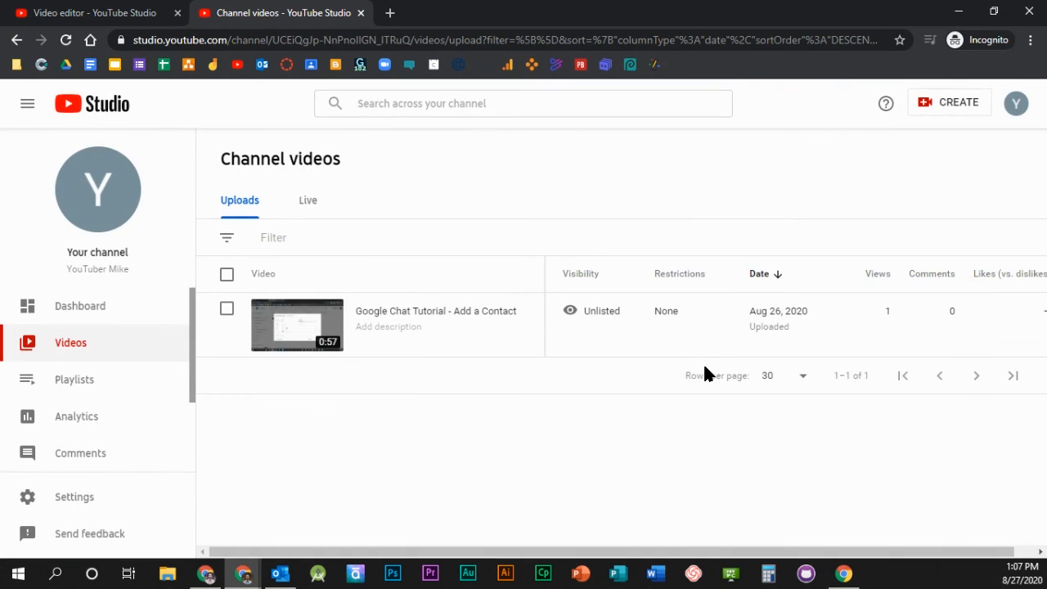